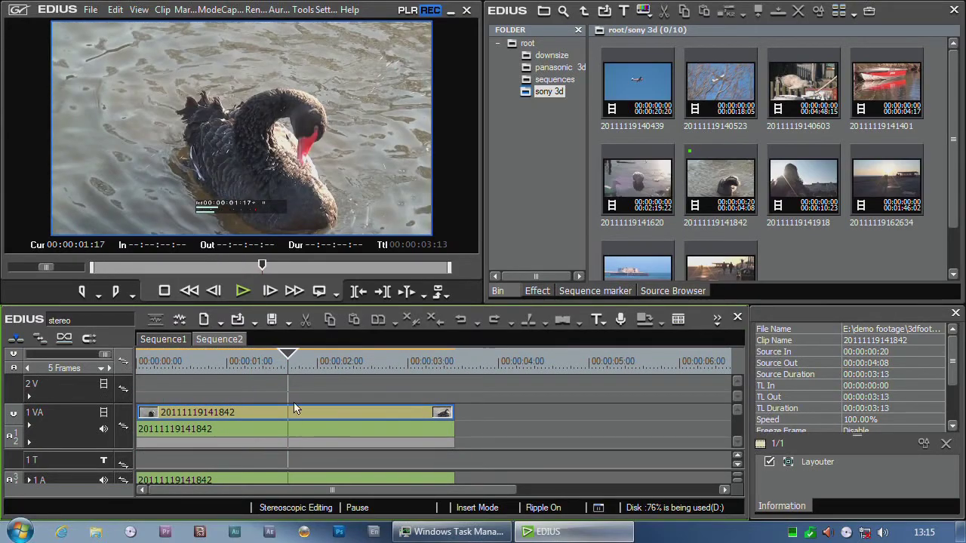
Switch the preview to red/cyan anaglyph through View > Stereoscopic Mode
left_click_drag(287, 361, 191, 363)
left_click(138, 9)
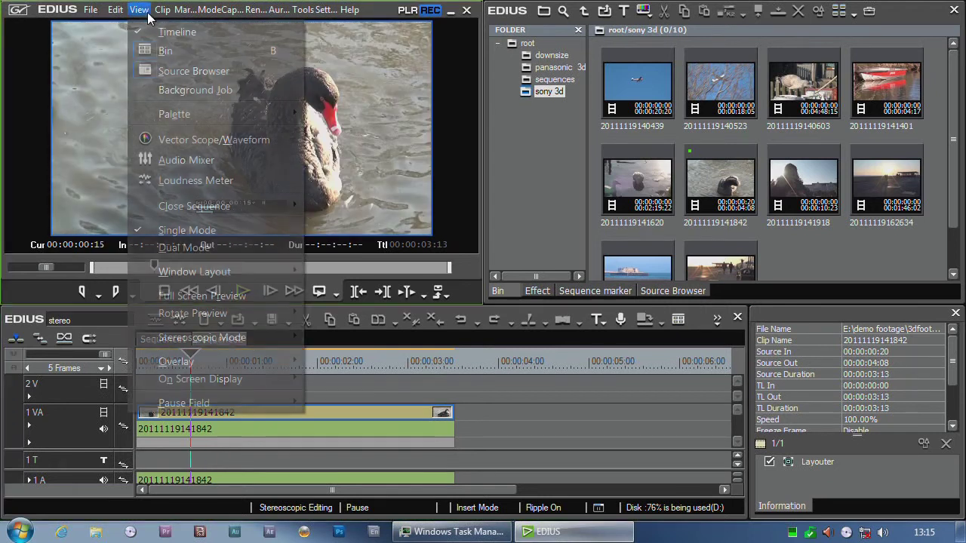
left_click(340, 337)
left_click(175, 363)
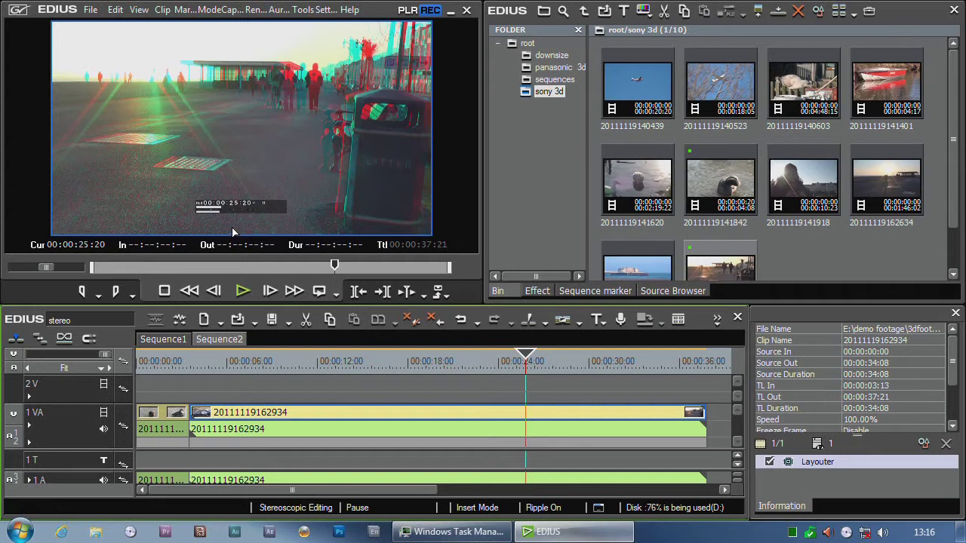
left_click(547, 292)
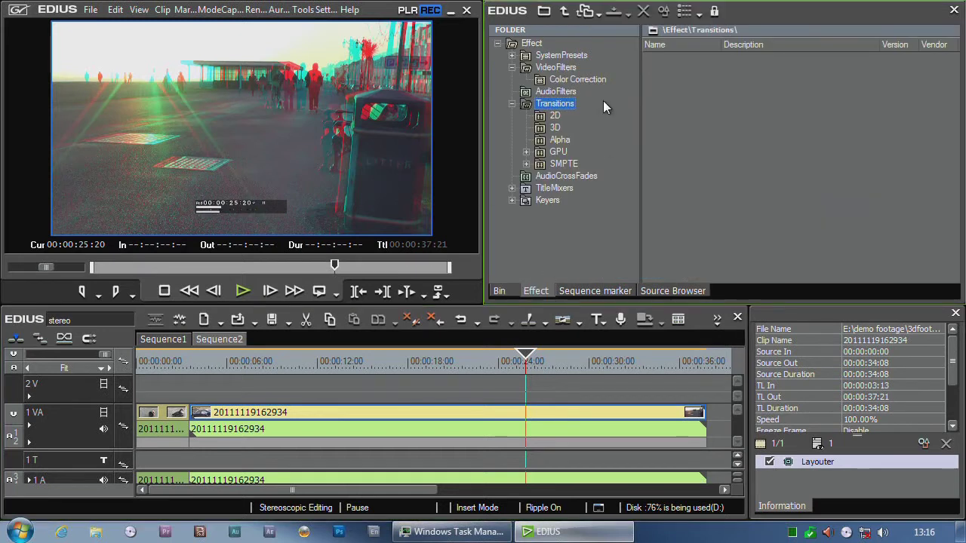
left_click(554, 67)
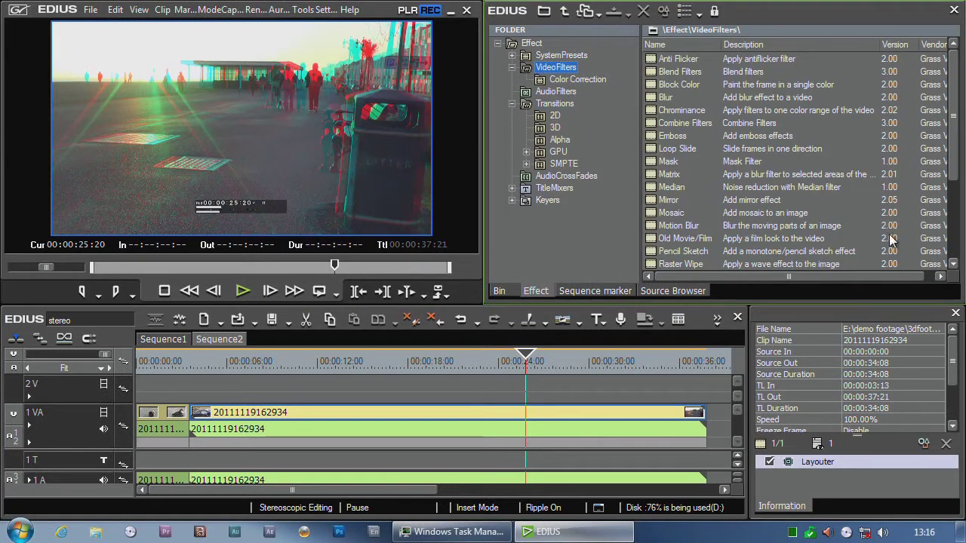
scroll(948, 176, "down", 3)
left_click(716, 214)
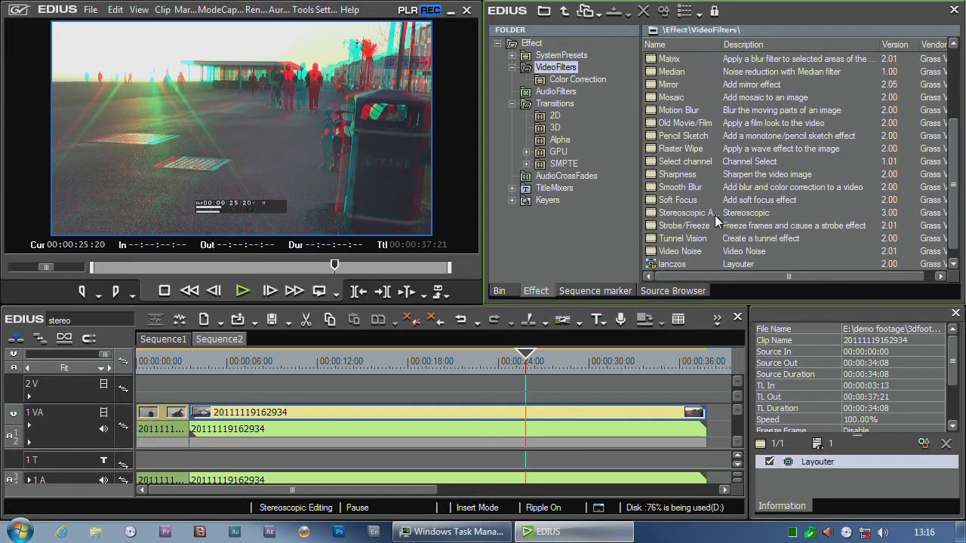
left_click_drag(679, 214, 847, 482)
double_click(847, 476)
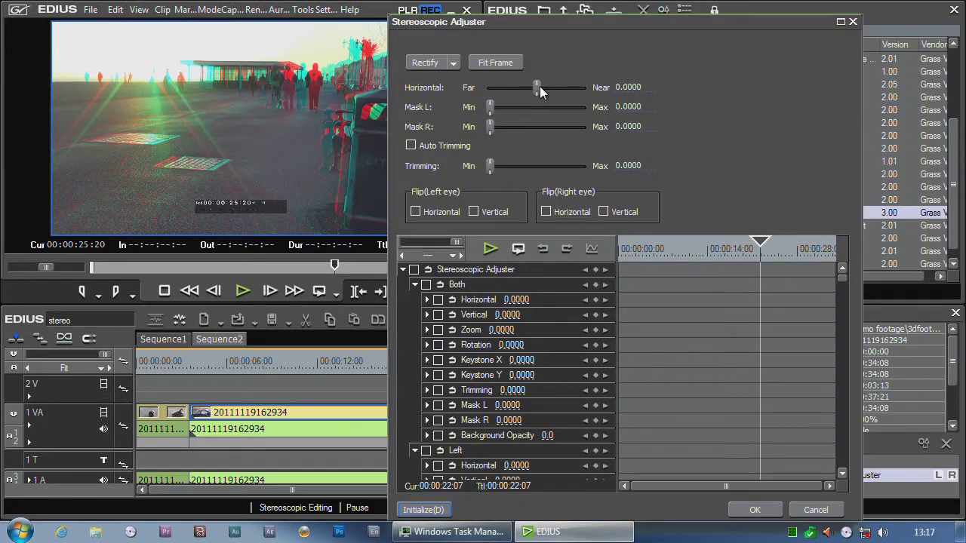
Set the beach clip's Horizontal offset to 0.0122 and turn on Auto Trimming
left_click_drag(534, 88, 507, 89)
left_click_drag(494, 25, 542, 20)
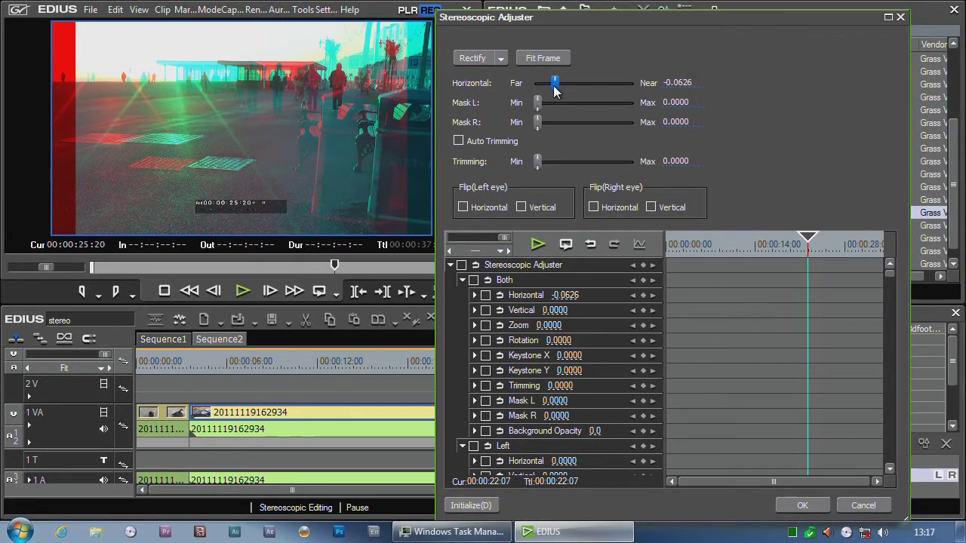
left_click_drag(555, 89, 592, 88)
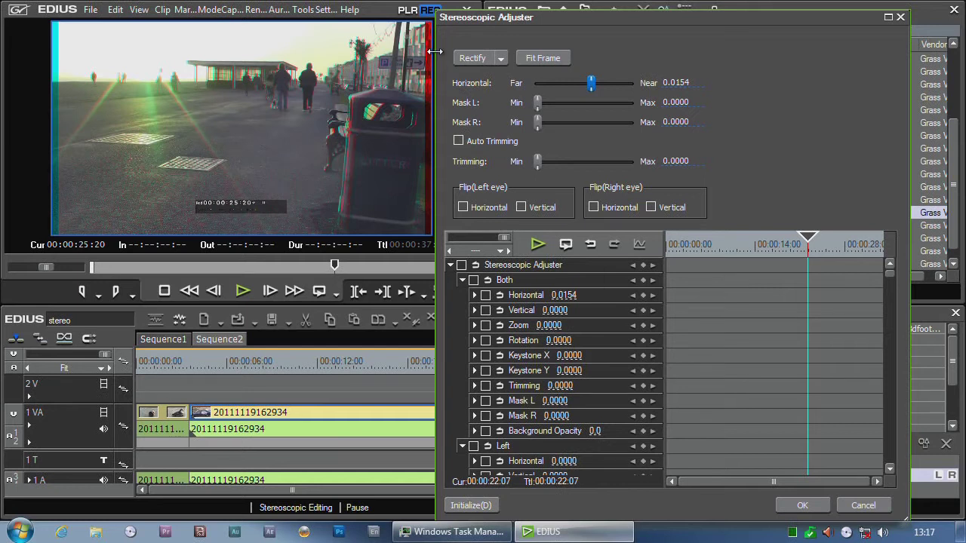
left_click(459, 142)
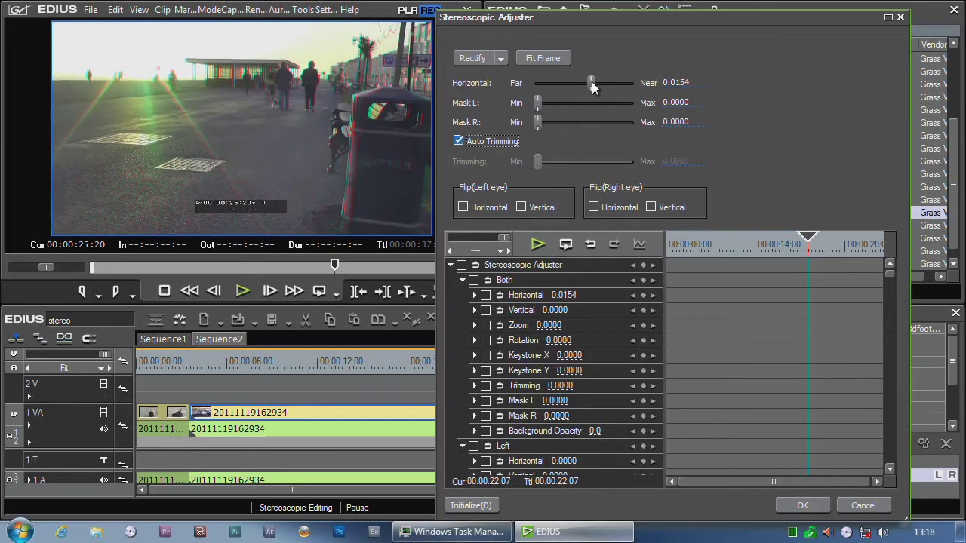
left_click_drag(593, 86, 592, 85)
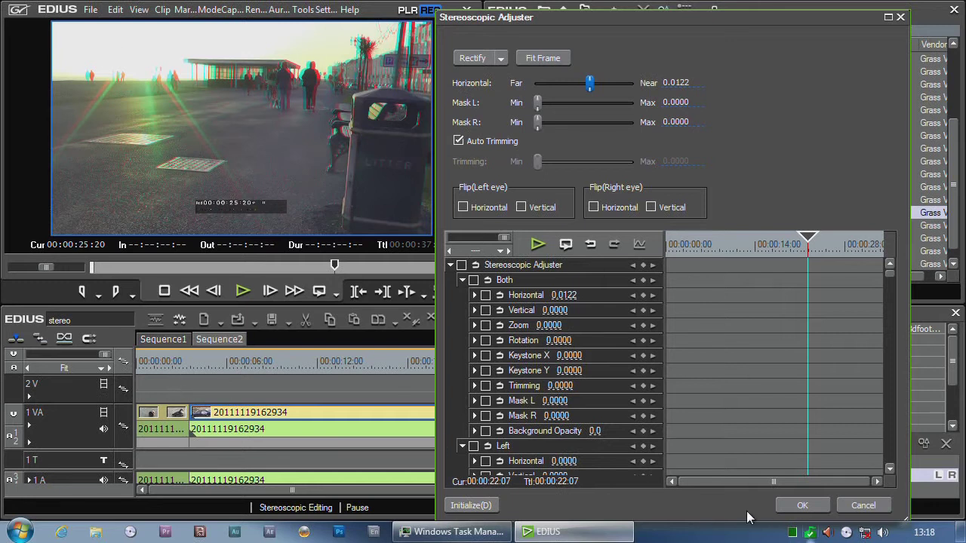
Confirm the beach clip, then give the swan clip a Stereoscopic Adjuster with Horizontal 0.0024 and Auto Trimming
left_click(802, 505)
left_click_drag(679, 213, 151, 415)
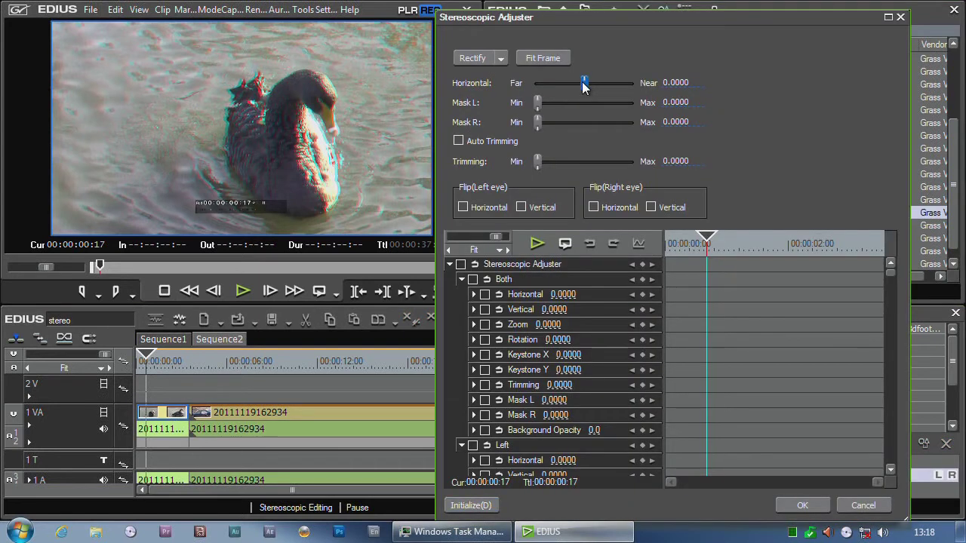
left_click_drag(584, 86, 584, 85)
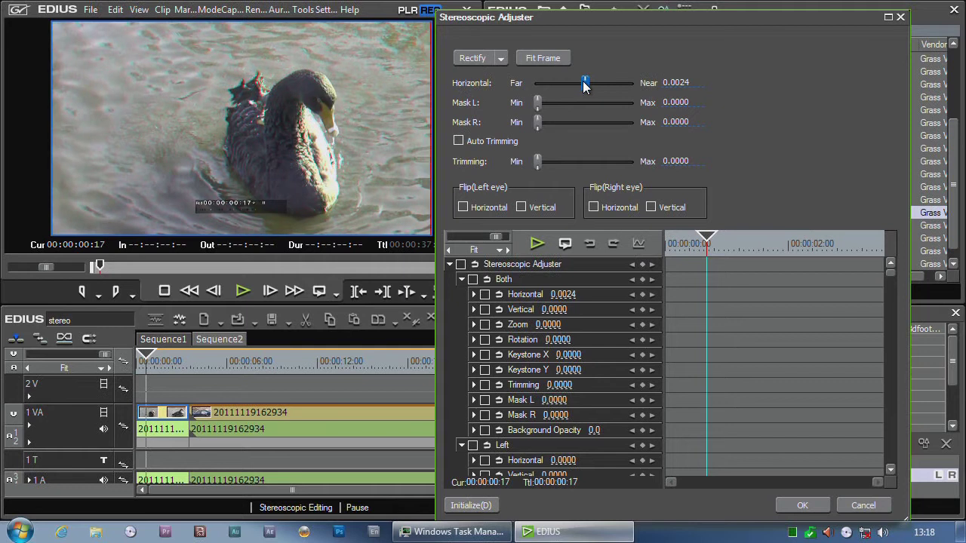
left_click(490, 142)
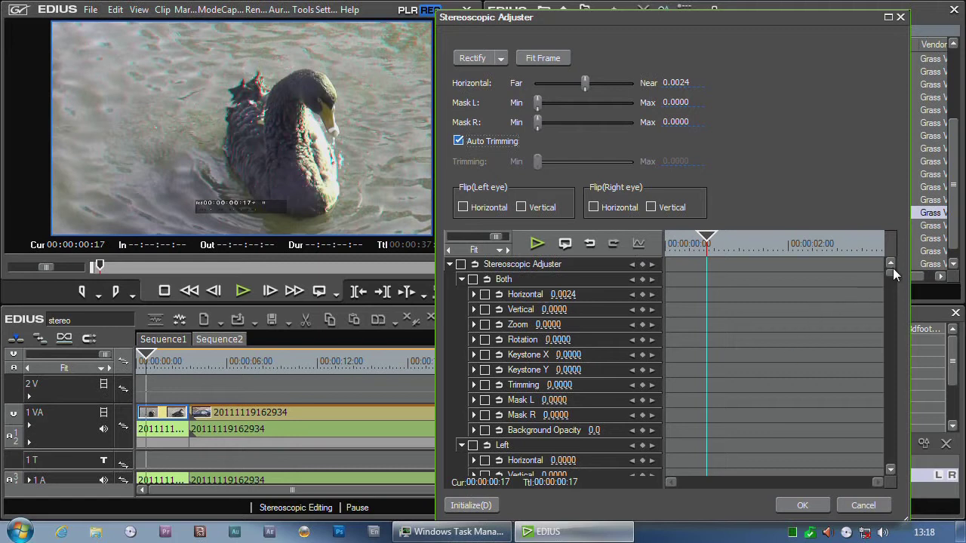
Check the swan clip through to its end, then confirm its stereo settings with OK
left_click_drag(893, 268, 888, 318)
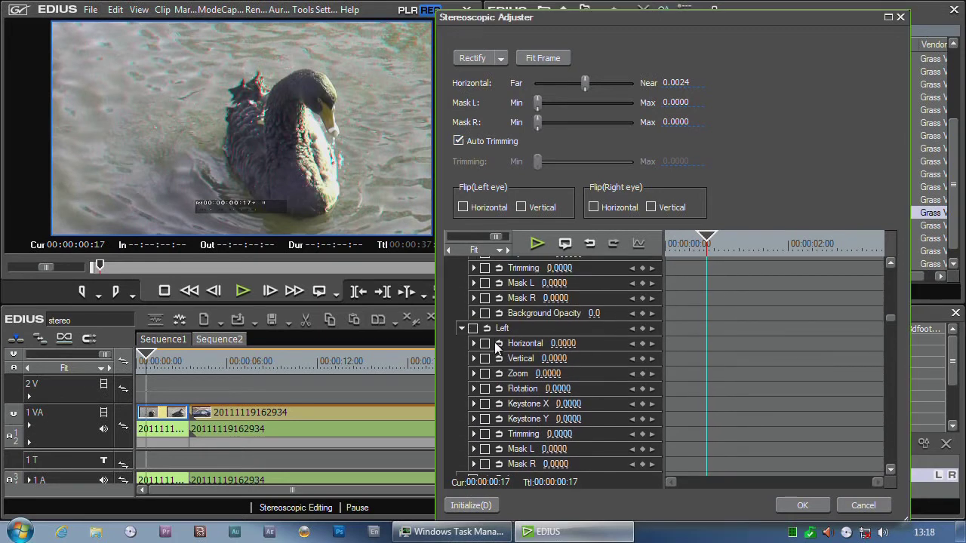
key("Right")
key("End")
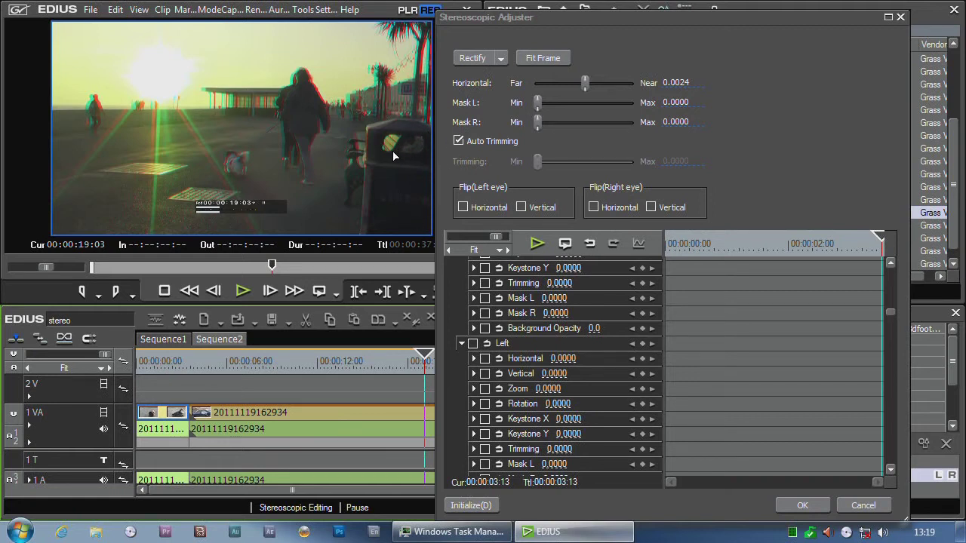
left_click(502, 344)
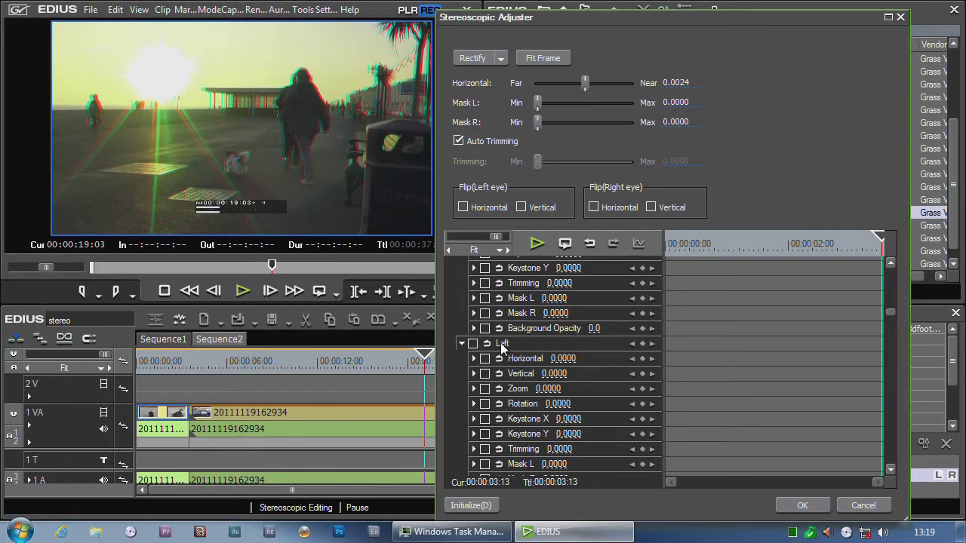
left_click(802, 505)
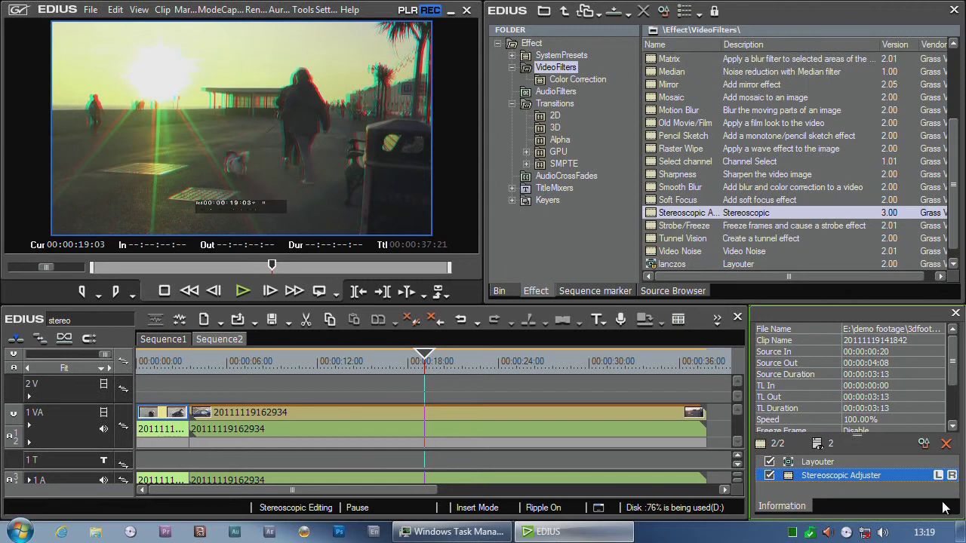
Add 3-Way Color Correction to the beach clip and park the playhead at 00:00:23:17
left_click(555, 80)
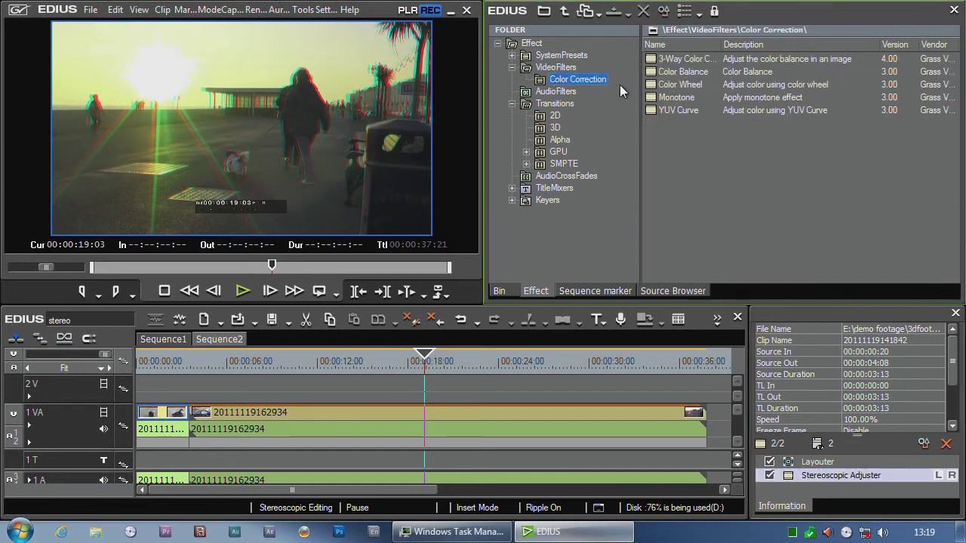
left_click_drag(679, 58, 377, 409)
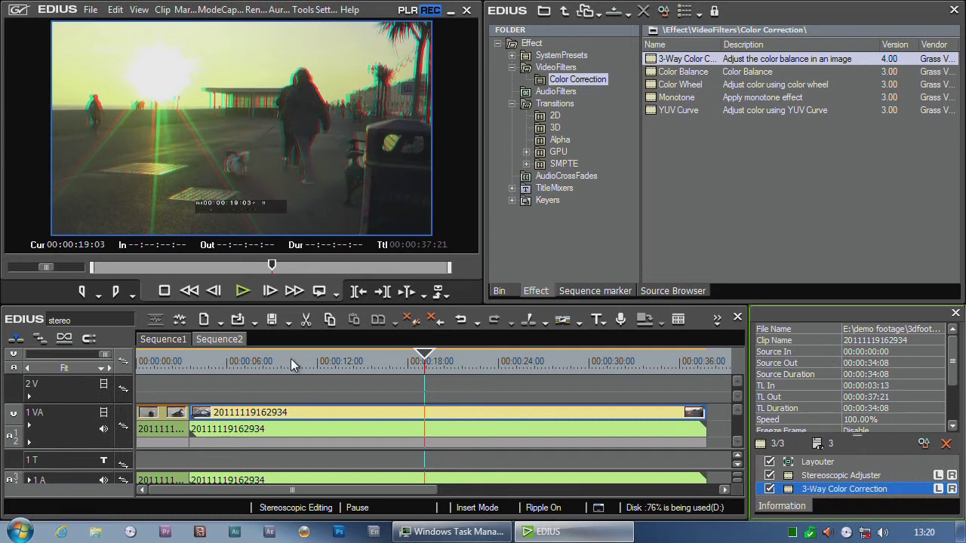
left_click_drag(290, 359, 493, 359)
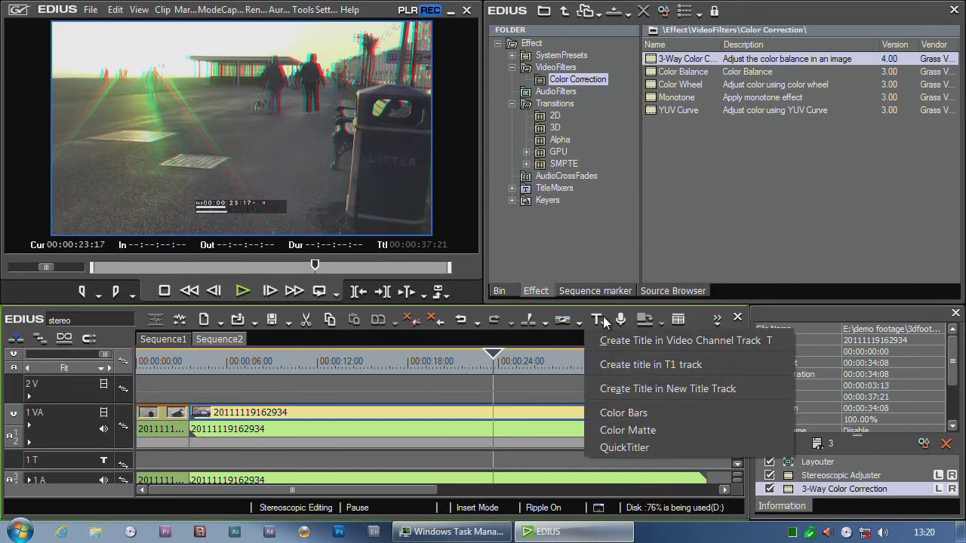
Create the 'This is a title' clip and set its Stereoscopic Adjuster Horizontal to 0.0041
left_click(611, 365)
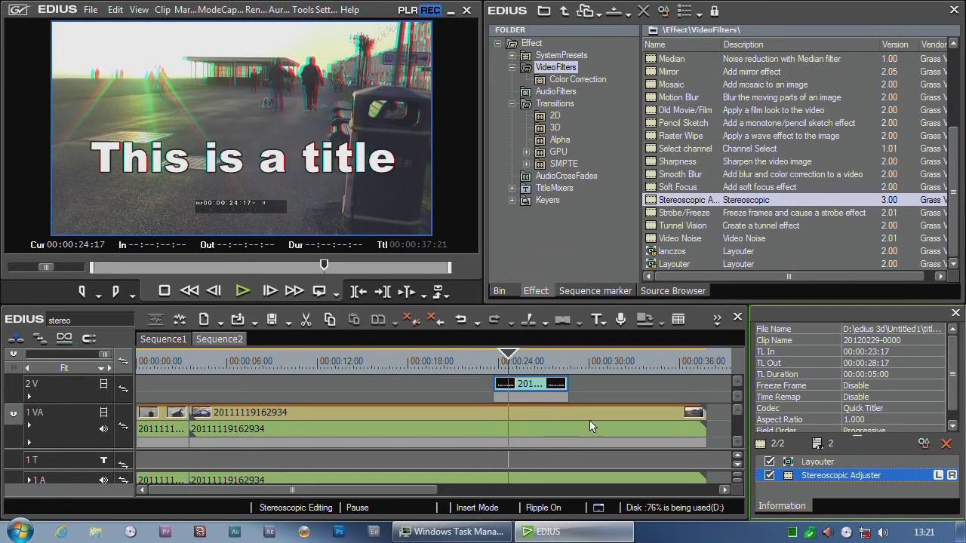
double_click(827, 476)
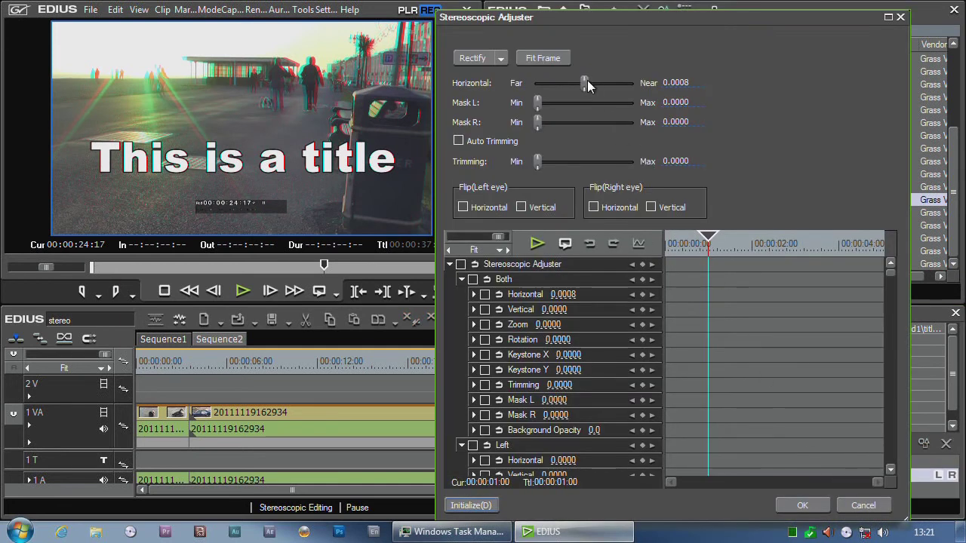
left_click_drag(587, 80, 587, 86)
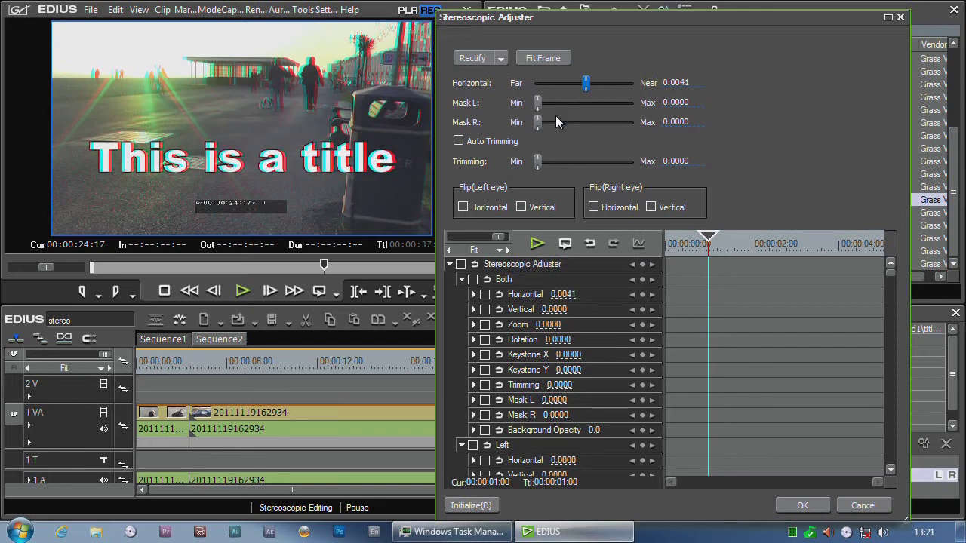
left_click(803, 505)
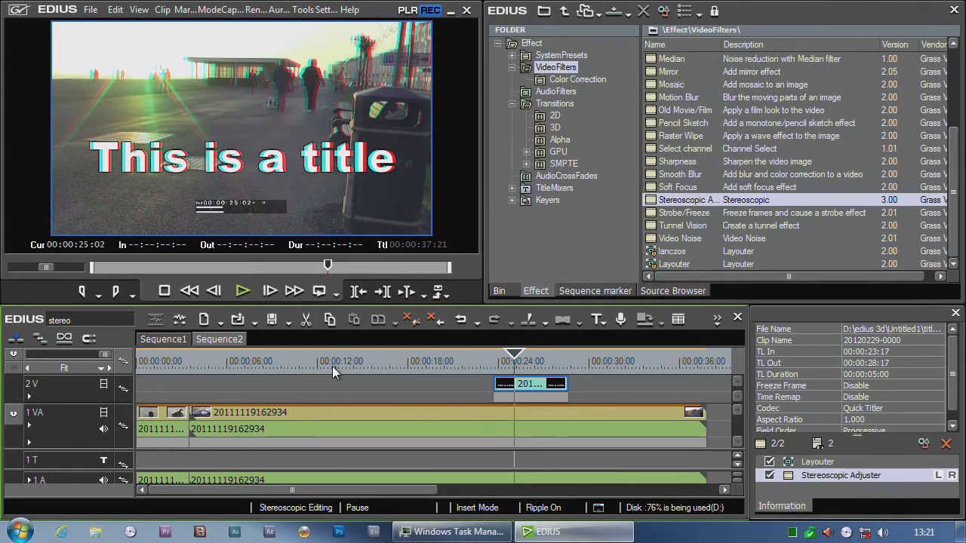
Move the swan clip to track 2V as a 24.27% upper-left inset with zero parallax 4.12
left_click_drag(148, 419, 266, 386)
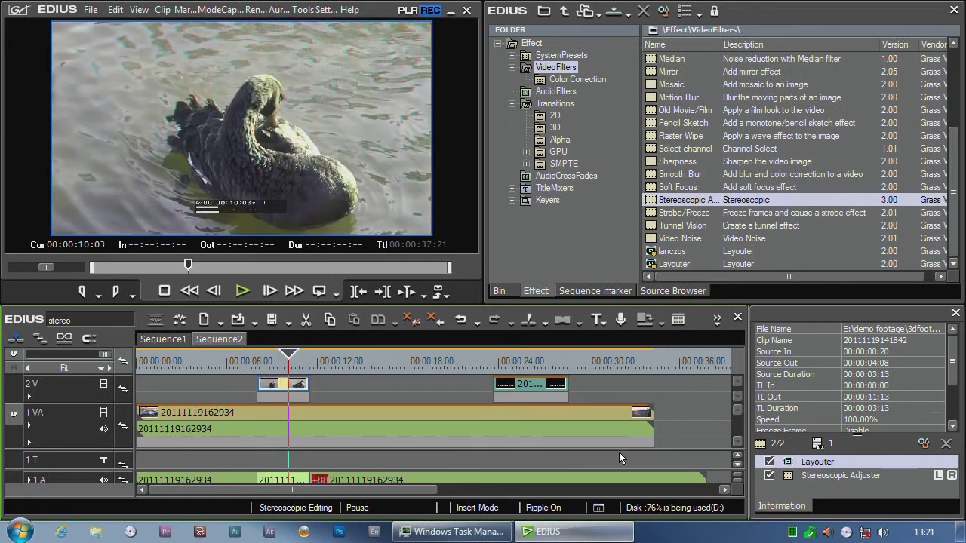
double_click(819, 464)
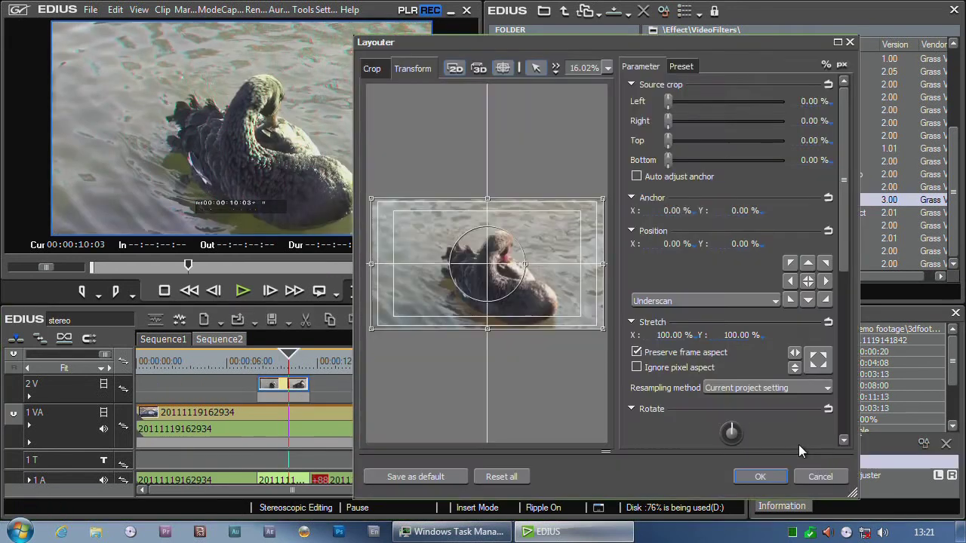
left_click_drag(603, 332, 442, 246)
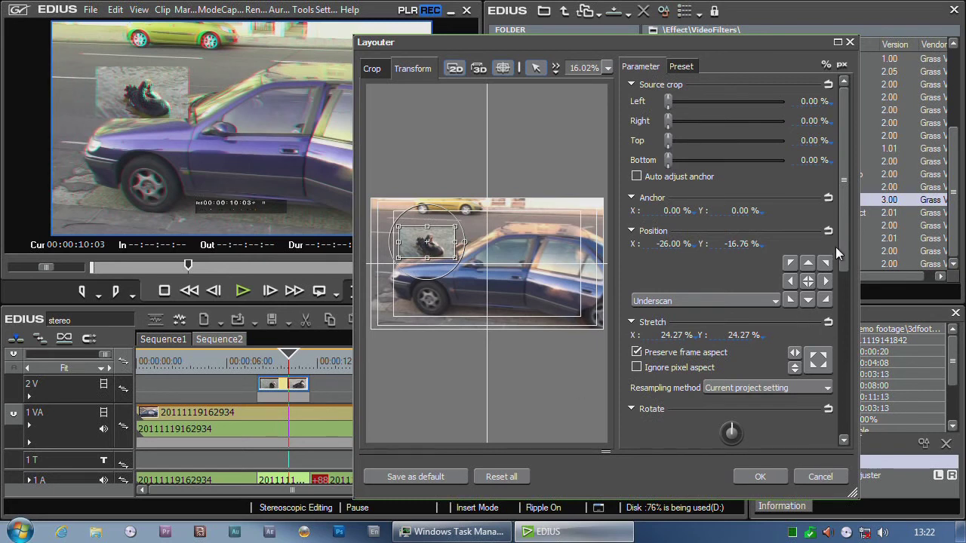
scroll(722, 247, "down", 6)
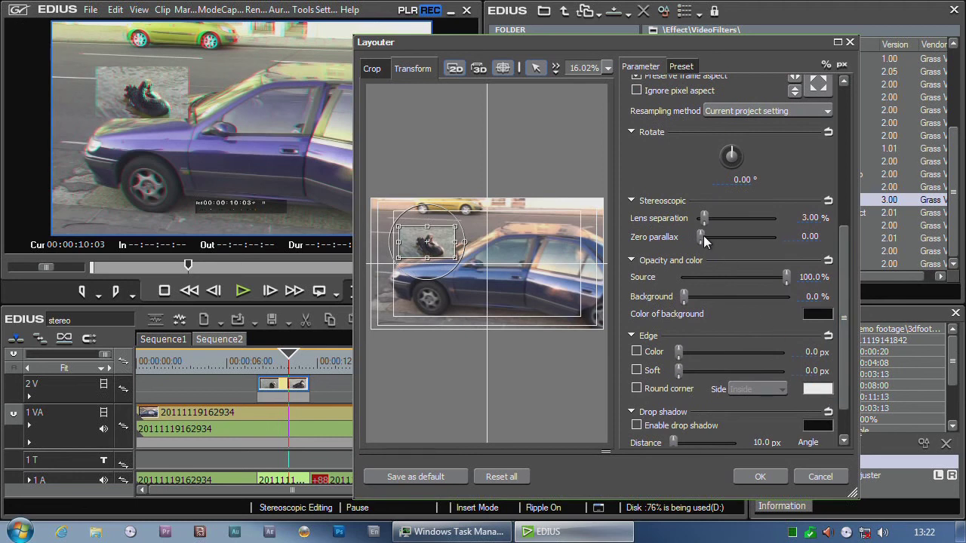
left_click_drag(706, 241, 702, 240)
Commit the Layouter settings and park the playhead at 00:00:10:00
left_click(760, 477)
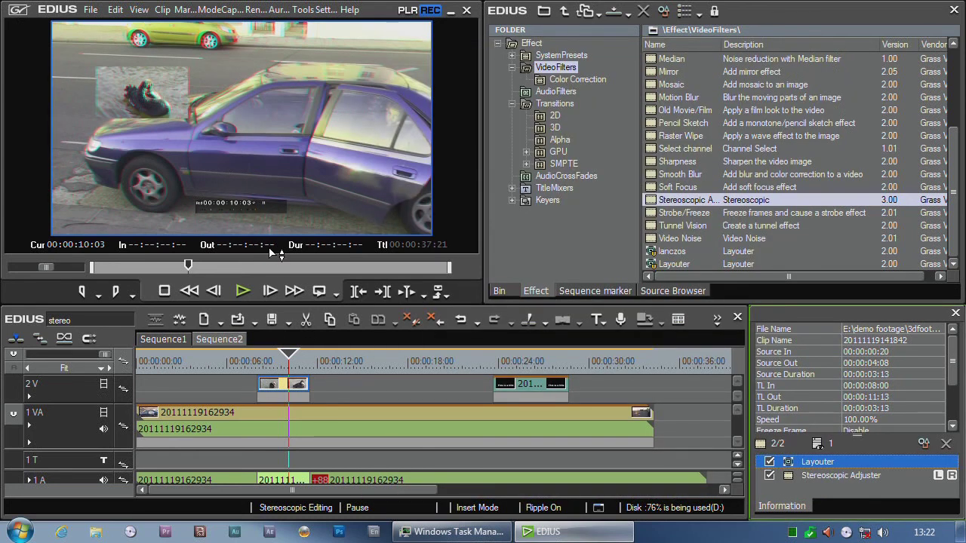
left_click(285, 359)
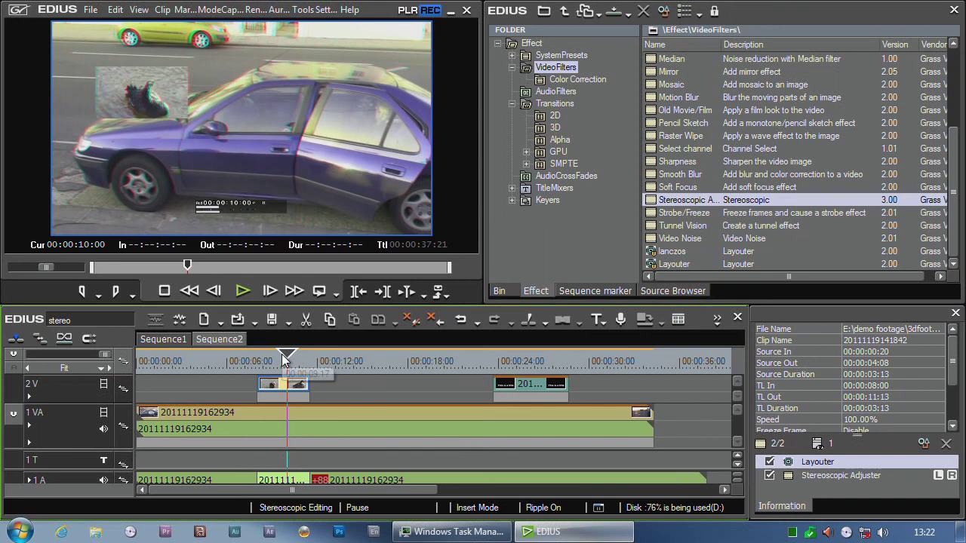